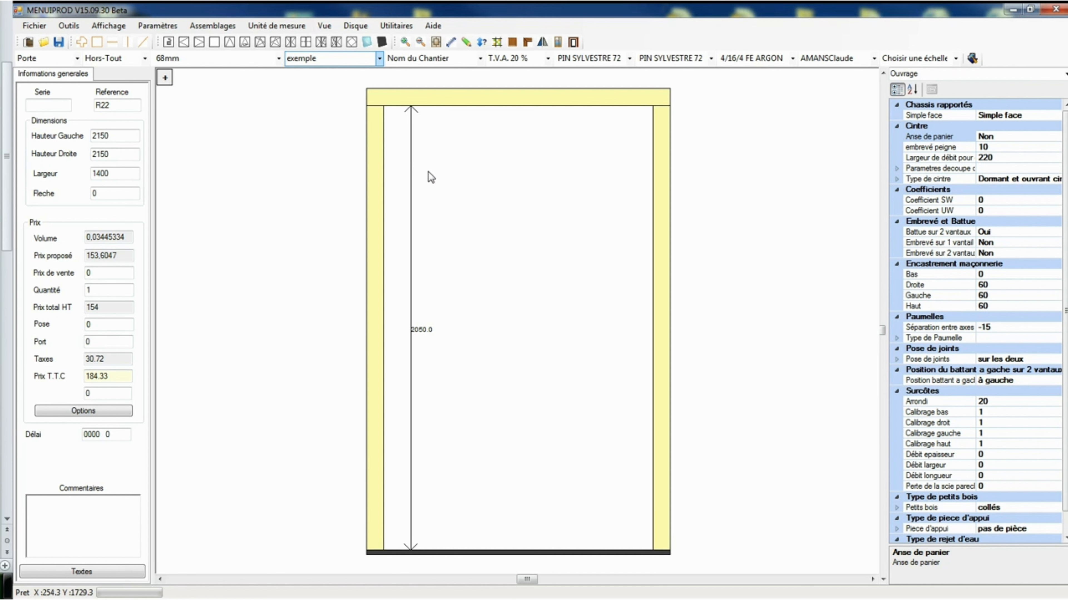
Fit a double-leaf opening into the door frame and add two horizontal rails to each leaf.
{"action": "left_click", "coordinate": [294, 45]}
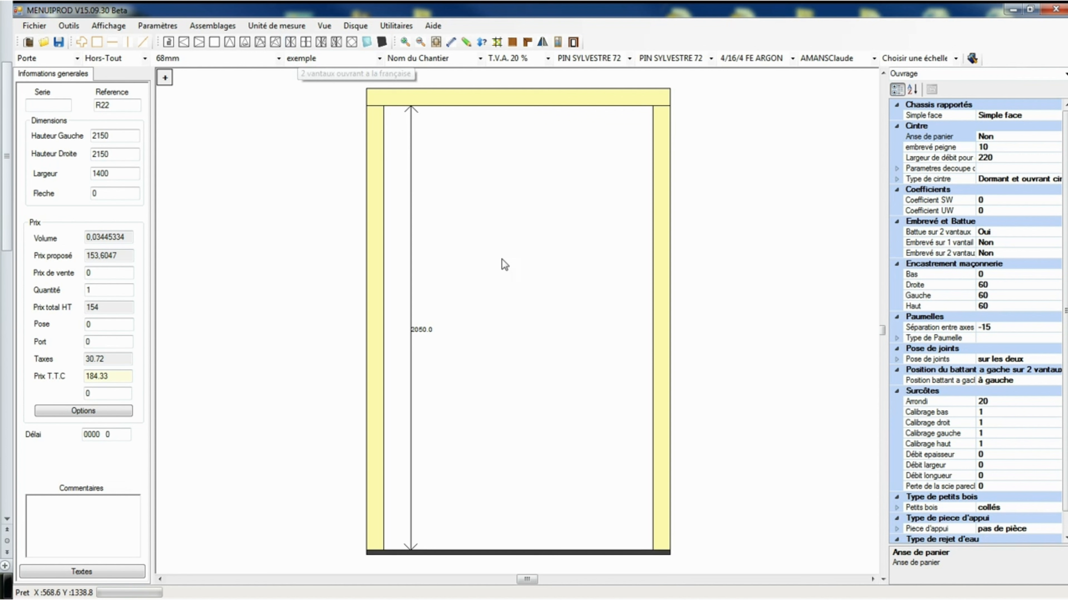
{"action": "left_click", "coordinate": [514, 268]}
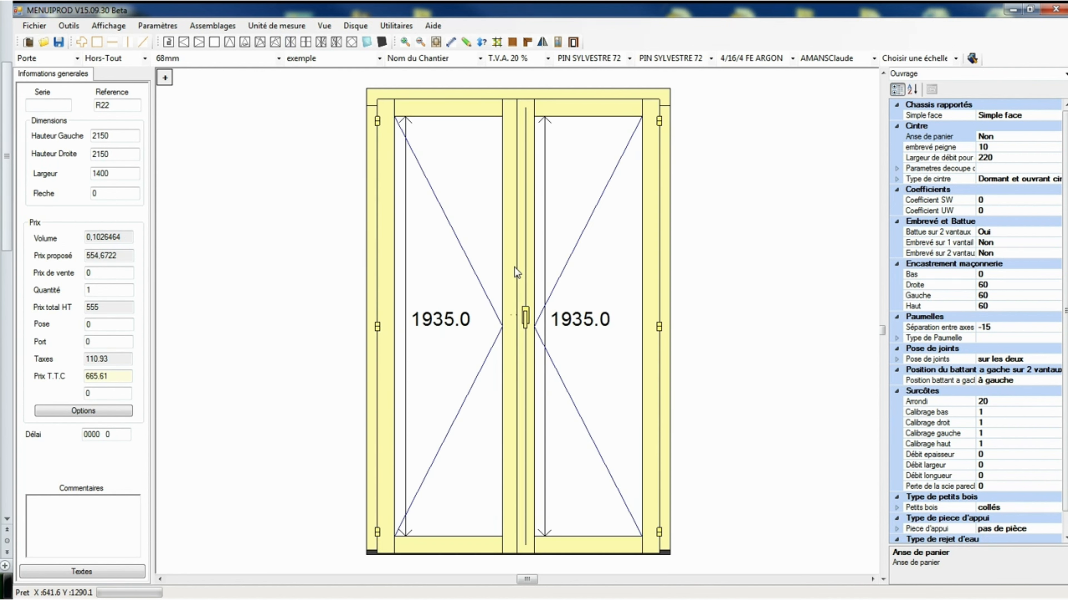
{"action": "left_click", "coordinate": [116, 46]}
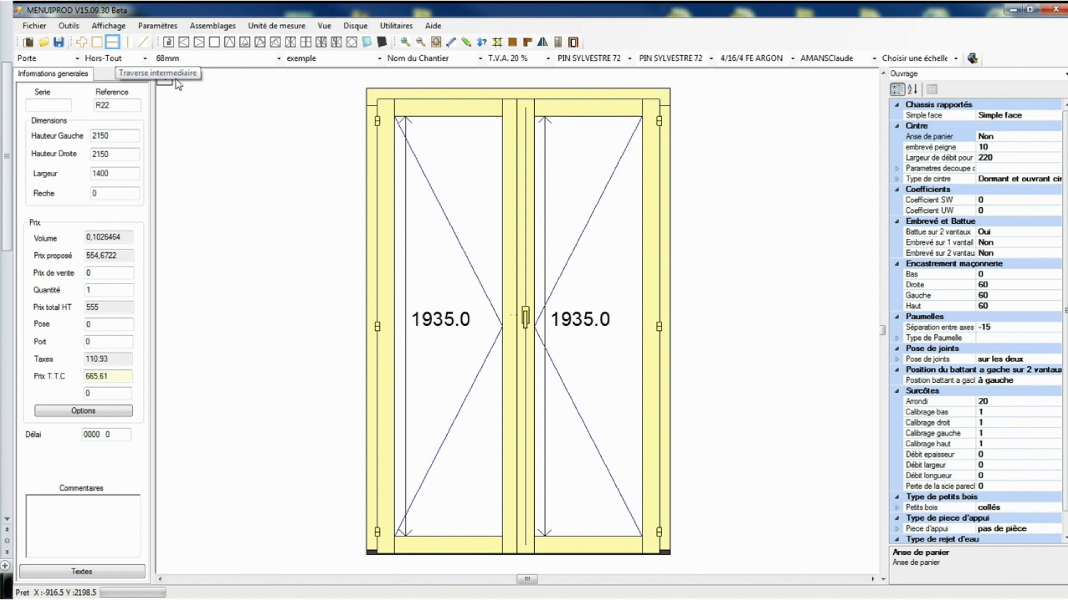
{"action": "left_click", "coordinate": [572, 202]}
{"action": "left_click", "coordinate": [591, 349]}
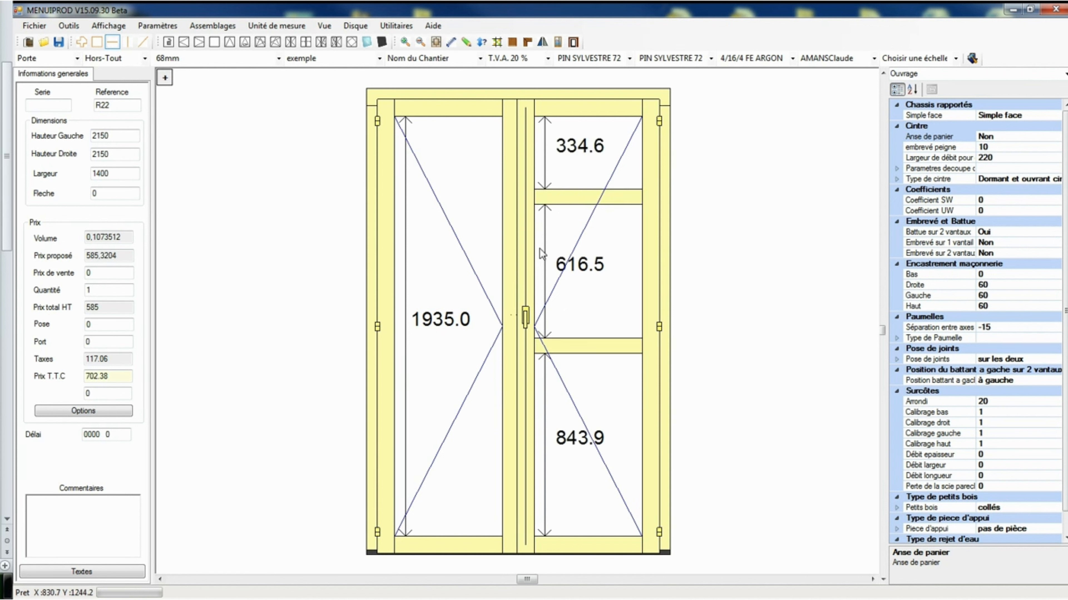
{"action": "left_click", "coordinate": [457, 206]}
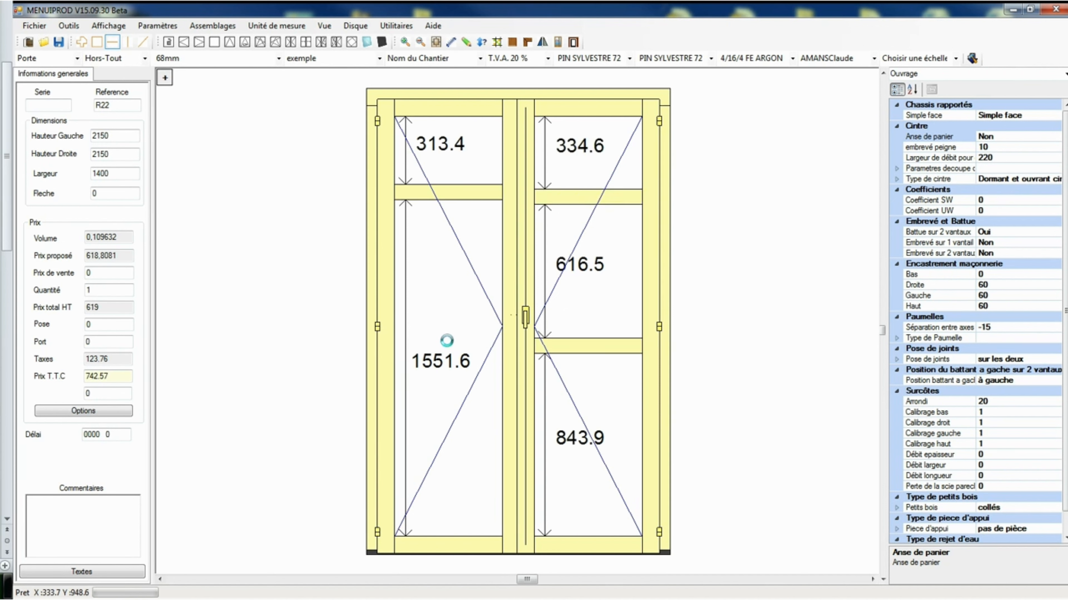
{"action": "left_click", "coordinate": [448, 343]}
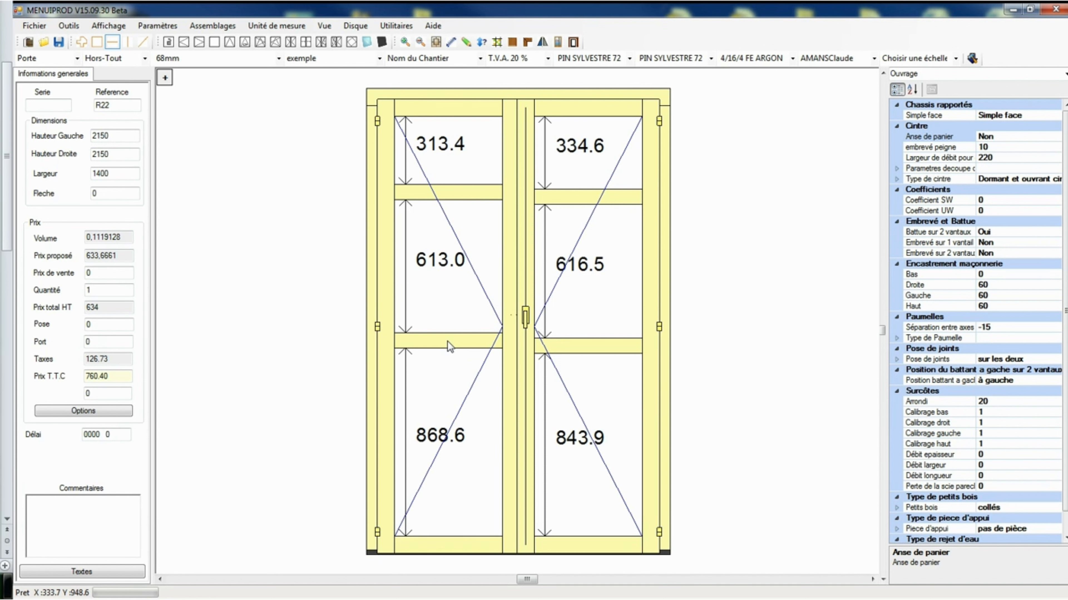
Turn the Clair vertical interior dimensions off and back on in the dimension display settings.
{"action": "left_click", "coordinate": [450, 43]}
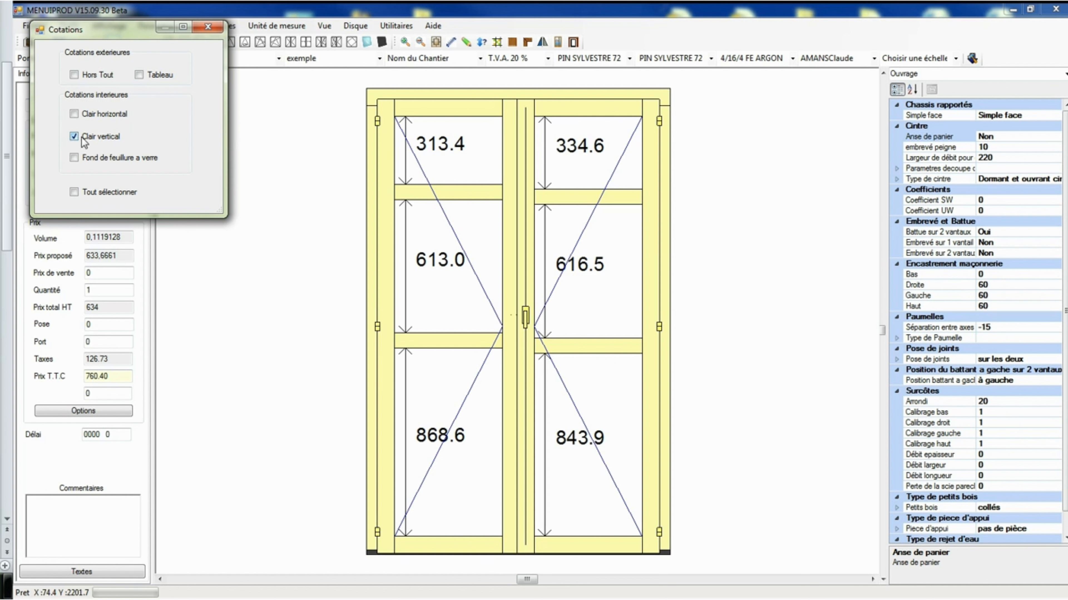
{"action": "left_click", "coordinate": [103, 140]}
{"action": "left_click", "coordinate": [104, 140]}
{"action": "left_click", "coordinate": [104, 140]}
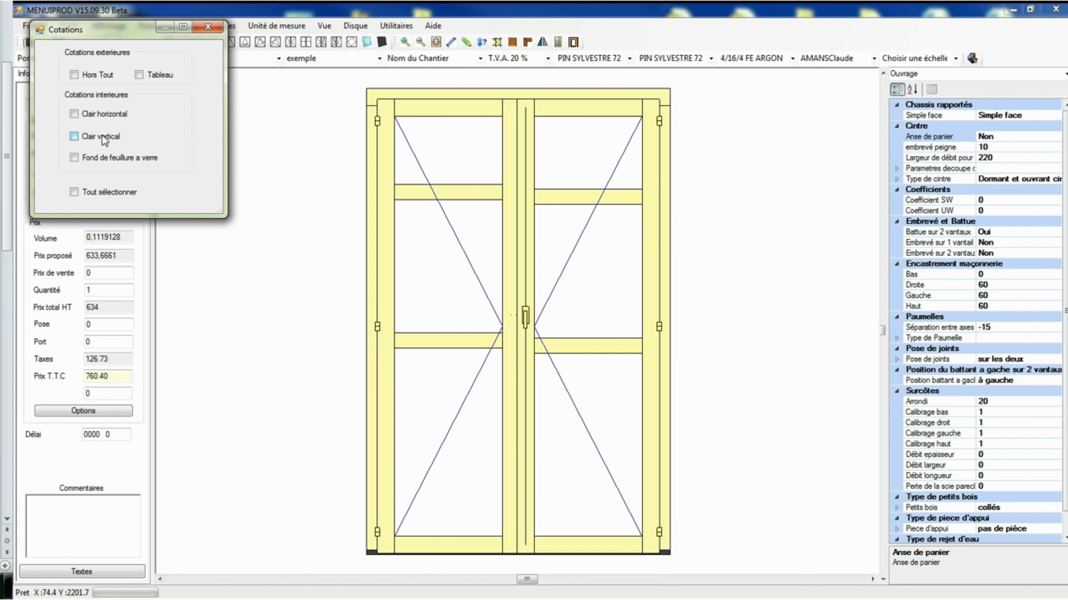
{"action": "left_click", "coordinate": [104, 140]}
{"action": "left_click", "coordinate": [208, 27]}
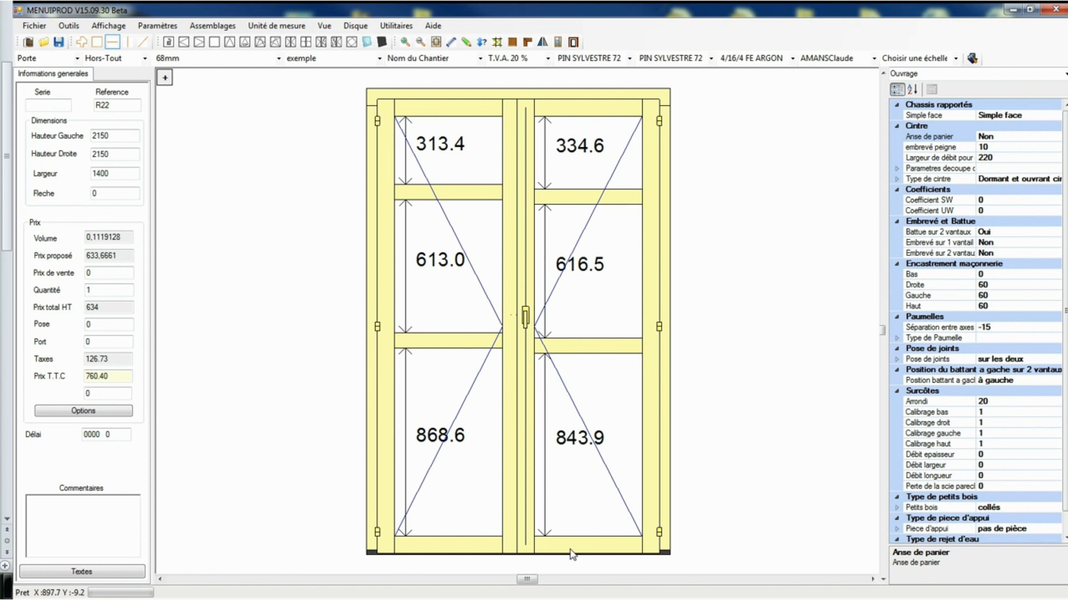
Move the lower rail of the right leaf down by 43.9 mm.
{"action": "right_click", "coordinate": [561, 345]}
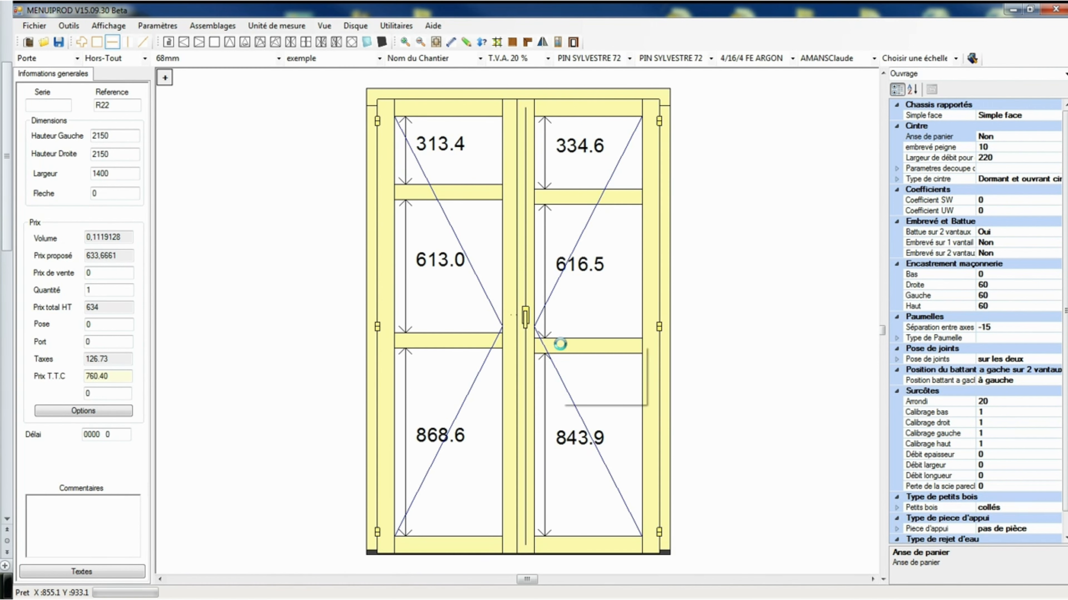
{"action": "left_click", "coordinate": [590, 354]}
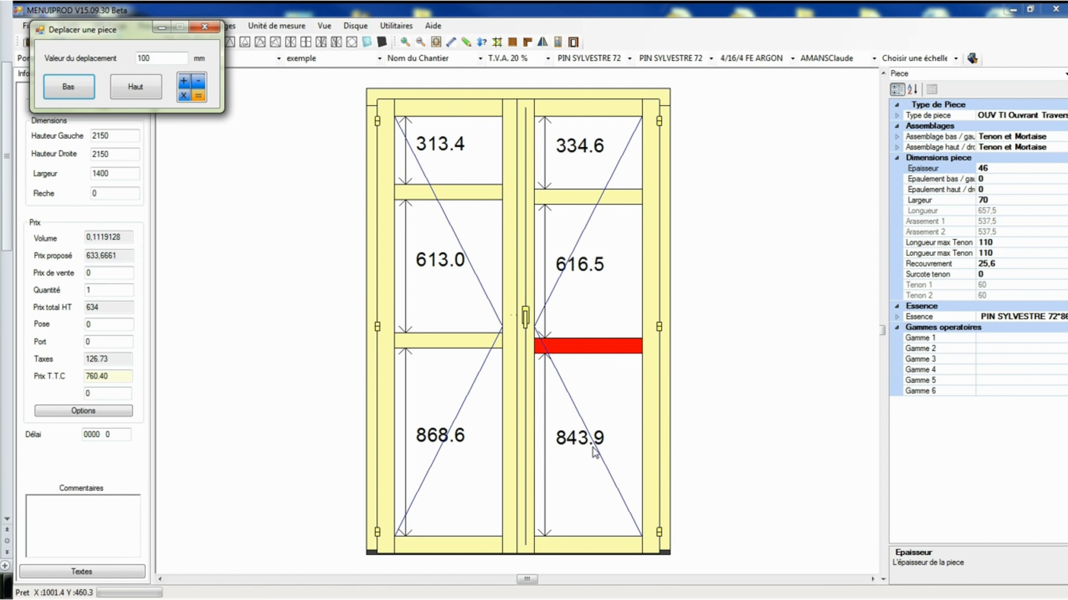
{"action": "left_click_drag", "start_coordinate": [162, 57], "coordinate": [74, 73]}
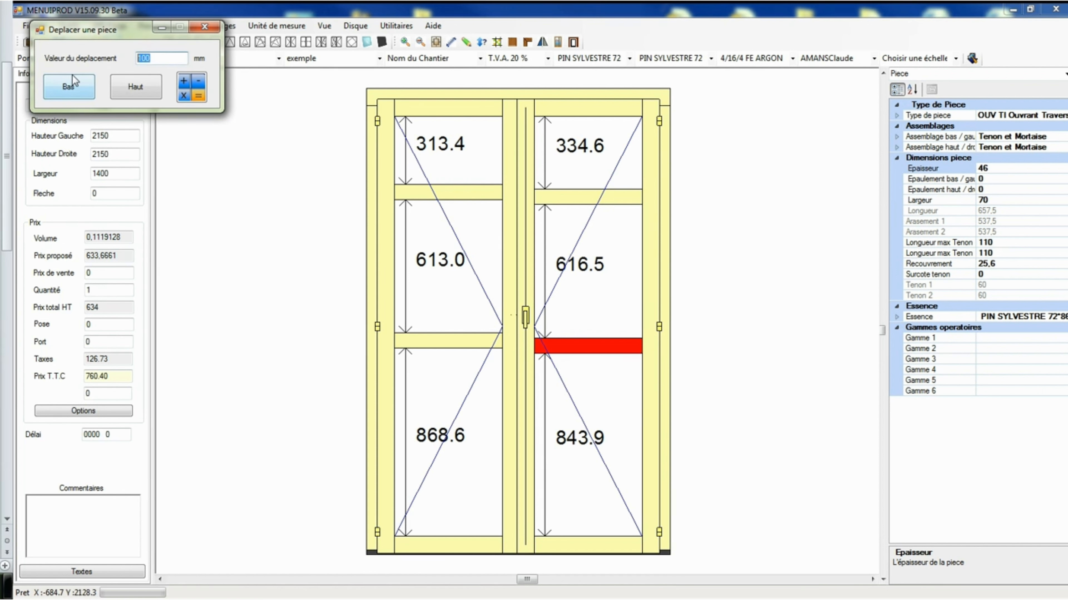
{"action": "type", "text": "43."}
{"action": "type", "text": "9"}
{"action": "left_click", "coordinate": [60, 89]}
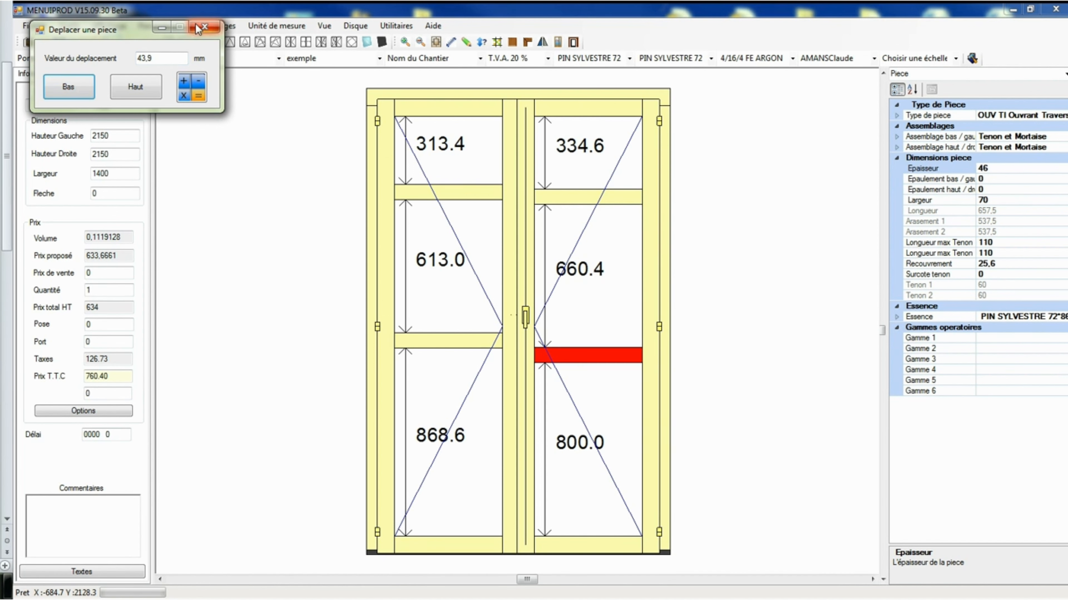
{"action": "left_click", "coordinate": [203, 28]}
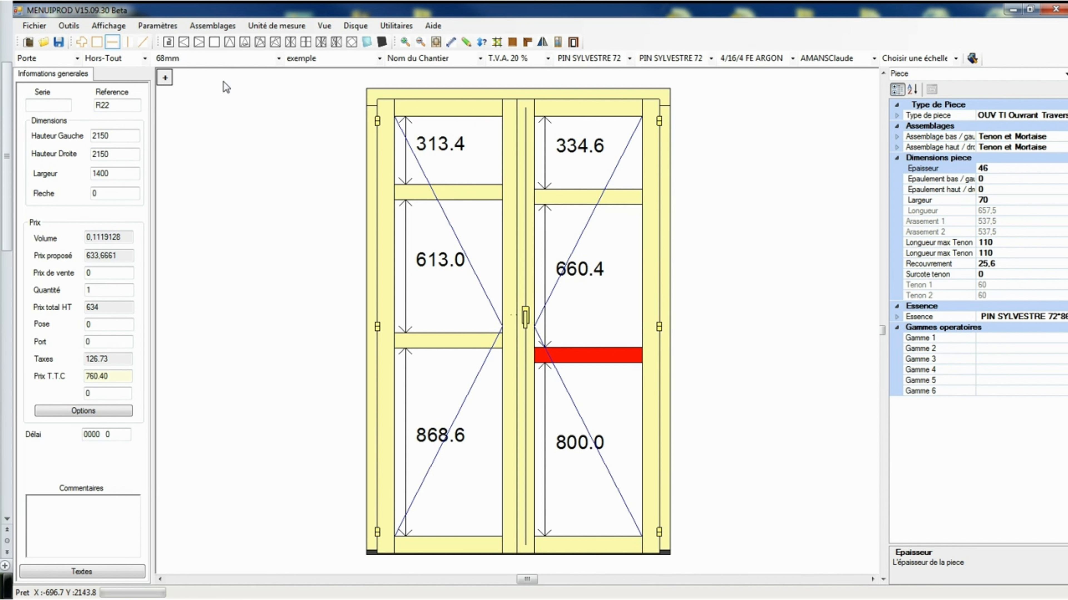
Align the lower rail of the left leaf with the lower rail of the right leaf.
{"action": "right_click", "coordinate": [433, 339]}
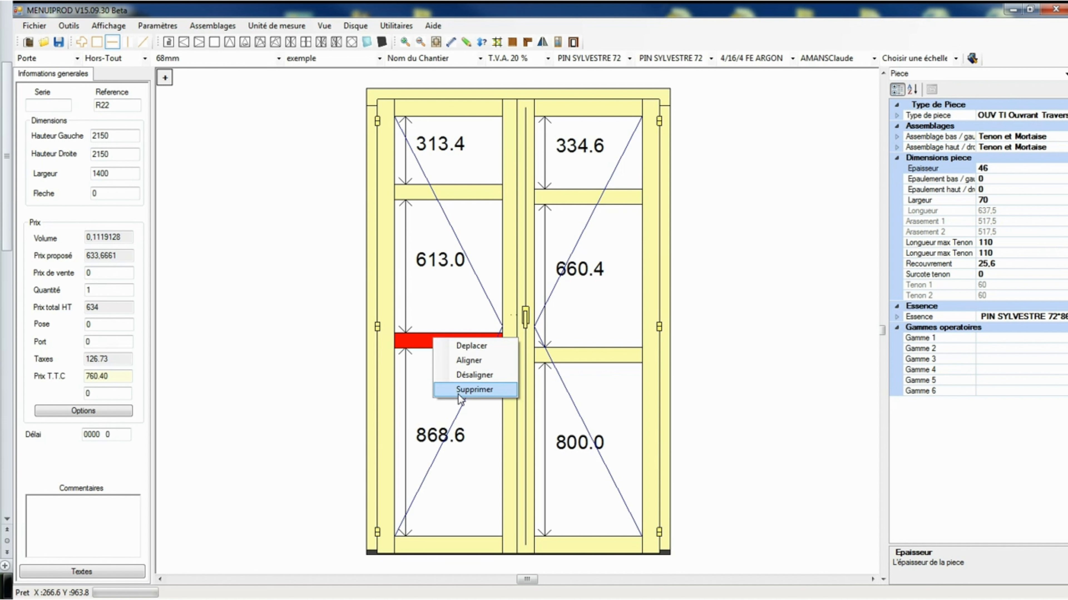
{"action": "left_click", "coordinate": [465, 360]}
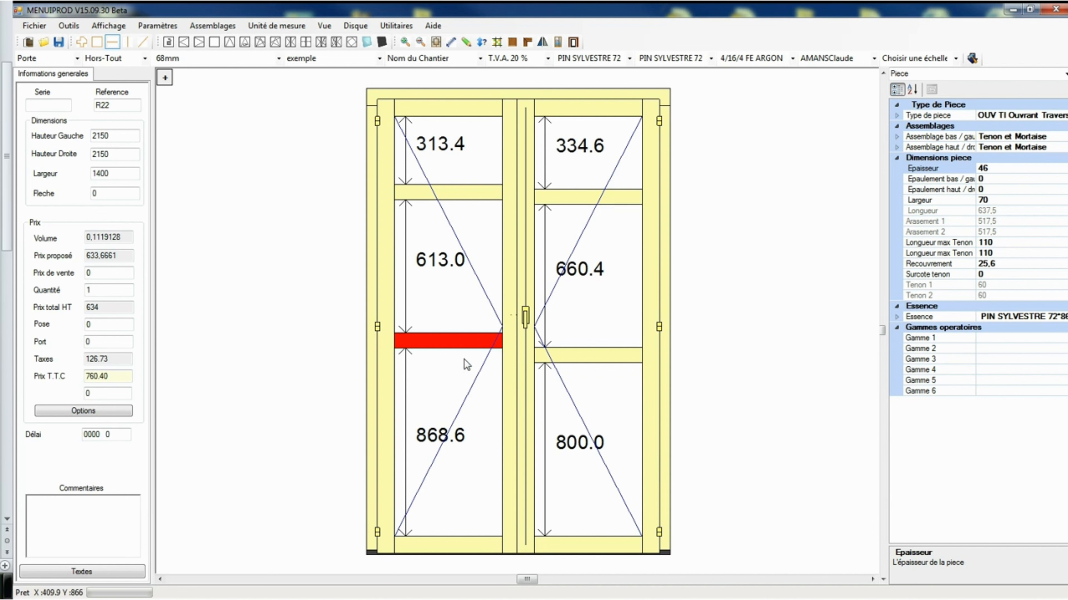
{"action": "right_click", "coordinate": [595, 356]}
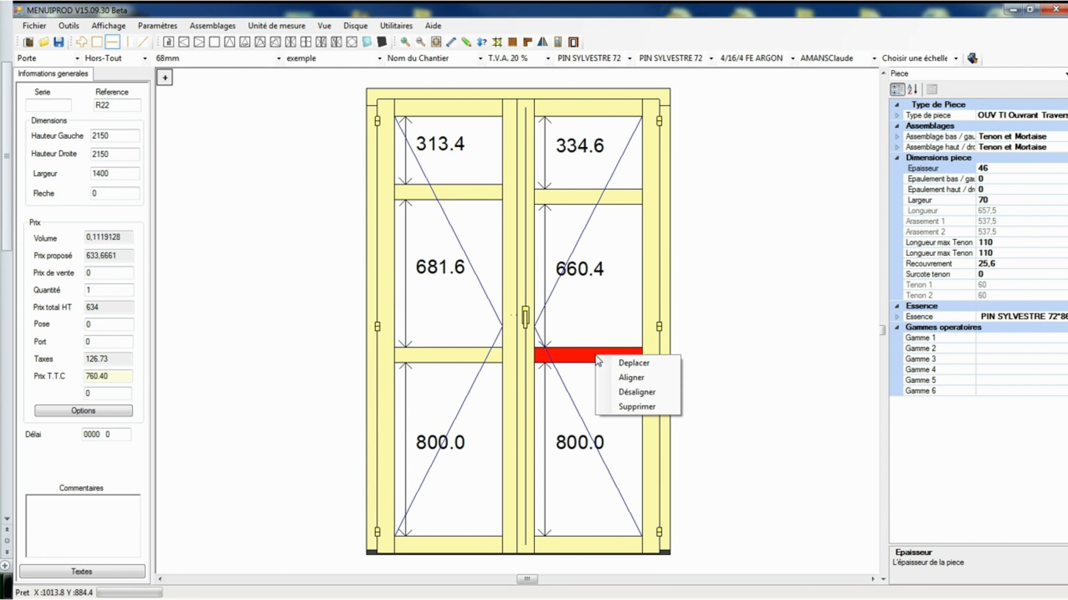
{"action": "left_click", "coordinate": [577, 353]}
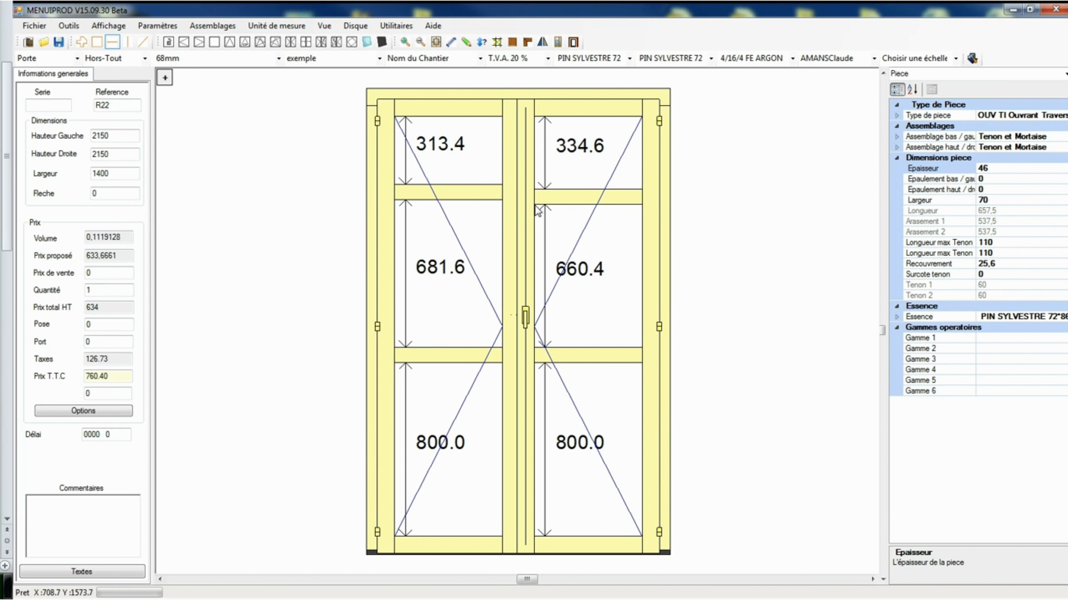
Start moving the right leaf's upper rail and subtract 334.6 from 660.4 in the displacement calculator.
{"action": "right_click", "coordinate": [583, 197]}
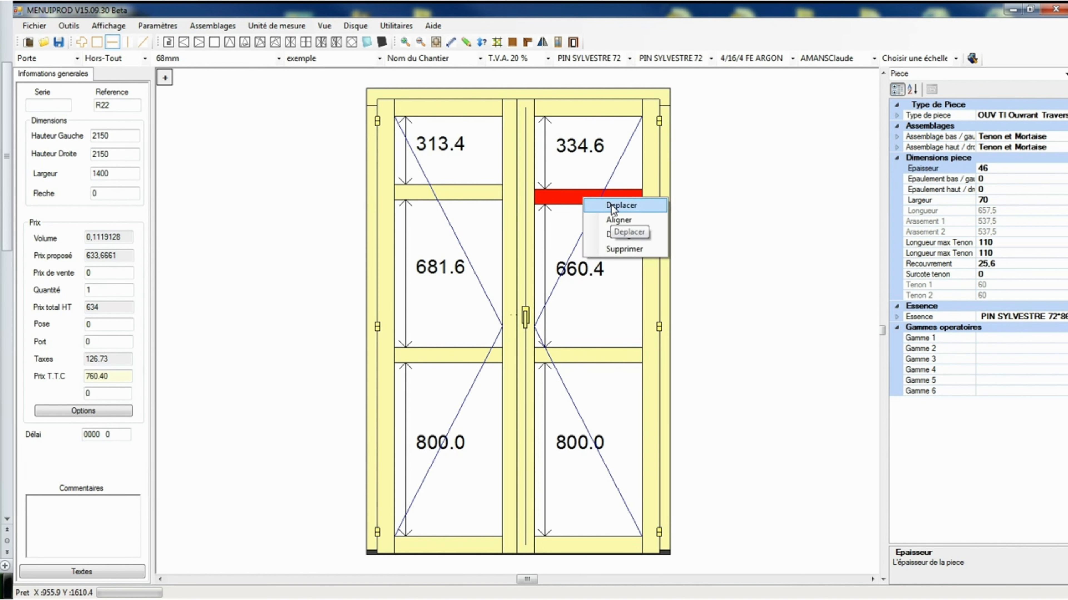
{"action": "left_click", "coordinate": [620, 206]}
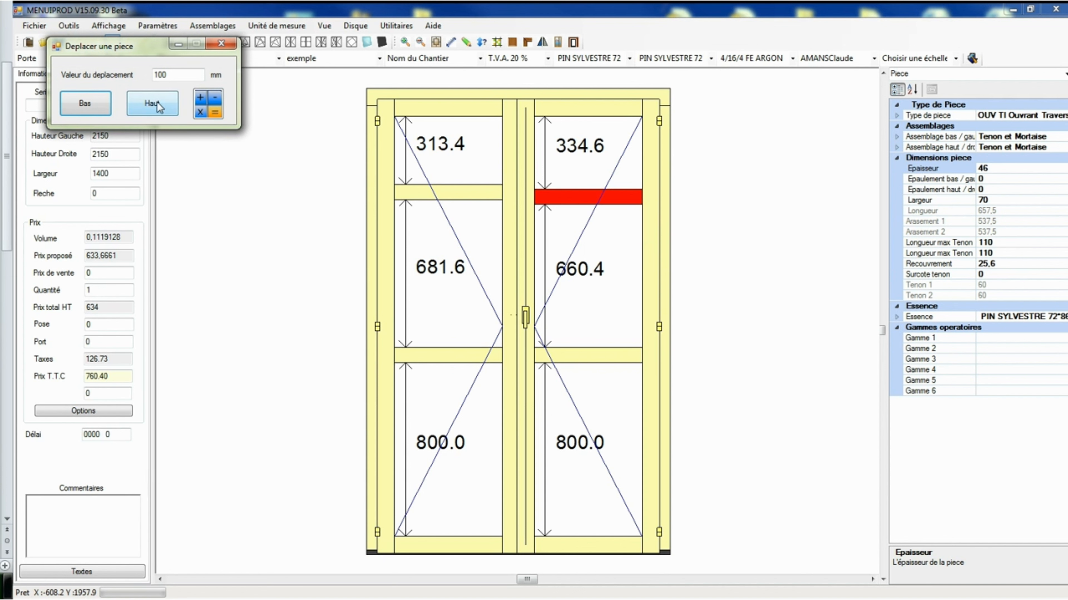
{"action": "left_click", "coordinate": [206, 109]}
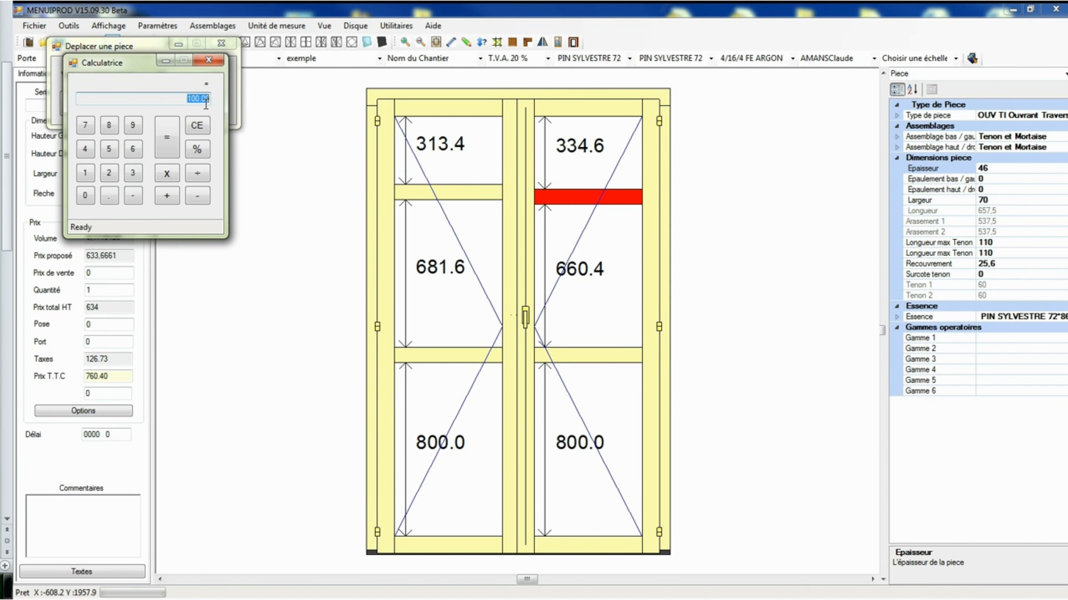
{"action": "left_click", "coordinate": [134, 150]}
{"action": "left_click", "coordinate": [134, 150]}
{"action": "left_click", "coordinate": [85, 196]}
{"action": "left_click", "coordinate": [109, 196]}
{"action": "left_click", "coordinate": [84, 151]}
{"action": "left_click", "coordinate": [197, 197]}
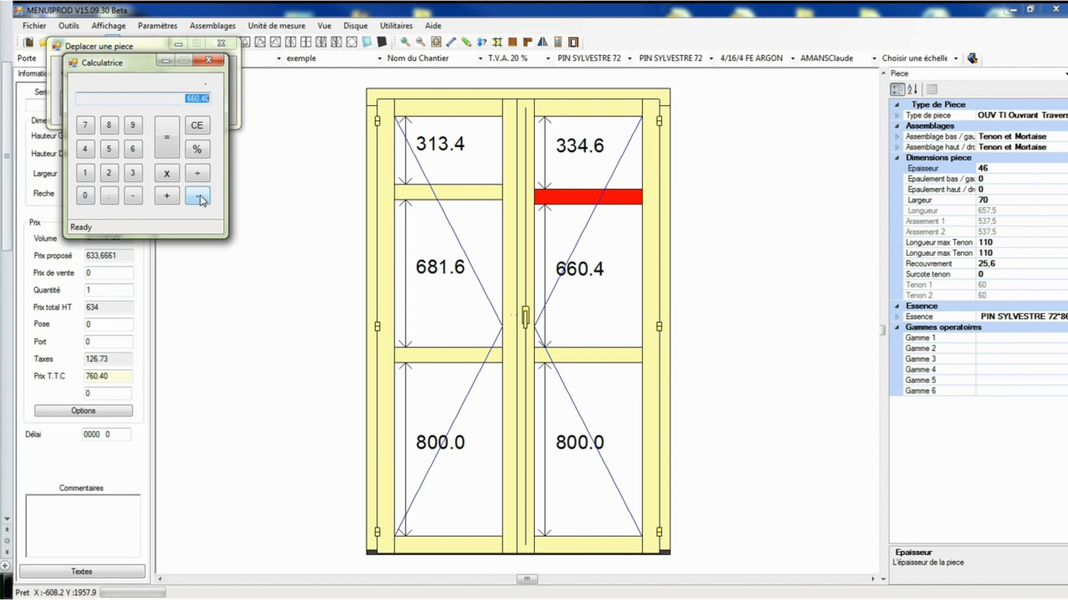
{"action": "left_click", "coordinate": [141, 180]}
{"action": "left_click", "coordinate": [141, 180]}
{"action": "left_click", "coordinate": [85, 150]}
{"action": "left_click", "coordinate": [109, 196]}
{"action": "left_click", "coordinate": [133, 149]}
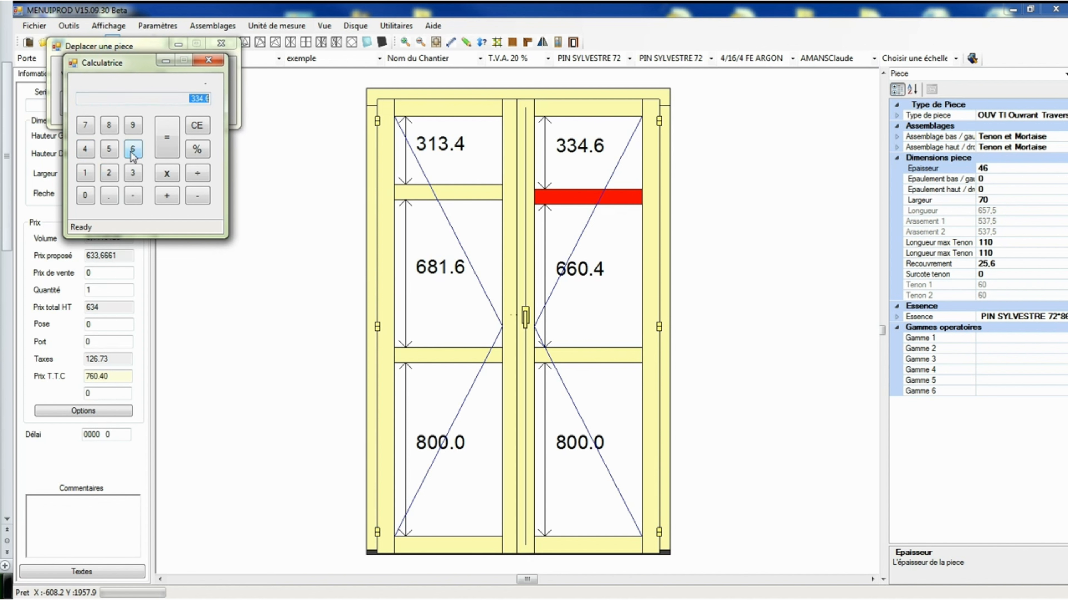
{"action": "left_click", "coordinate": [165, 153]}
Divide the calculated difference by 2 and move the right leaf's upper rail down by the resulting 162.90 mm.
{"action": "left_click", "coordinate": [197, 174]}
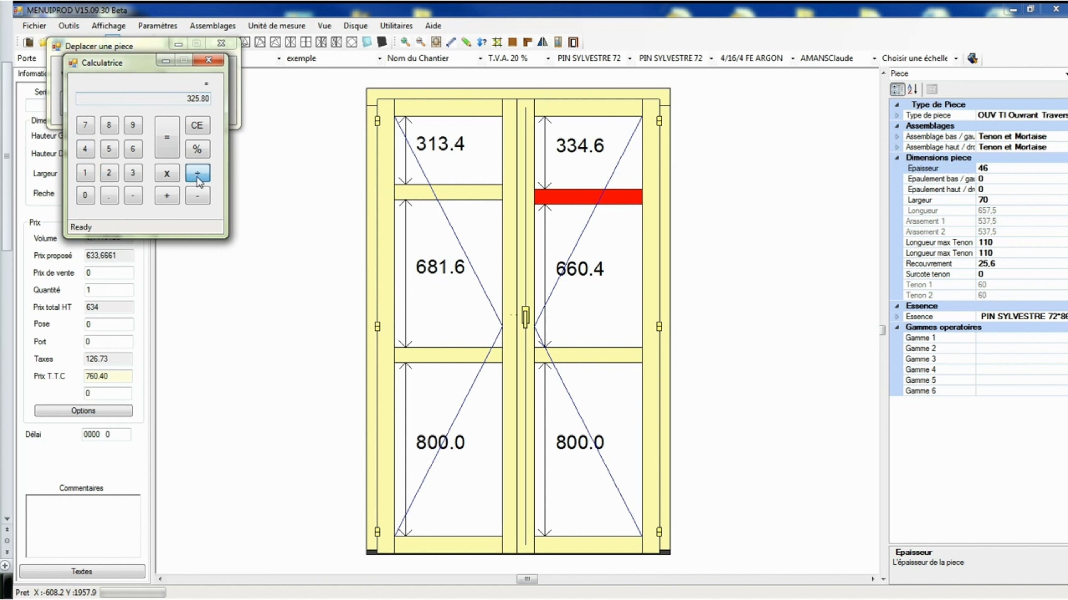
{"action": "left_click", "coordinate": [111, 175]}
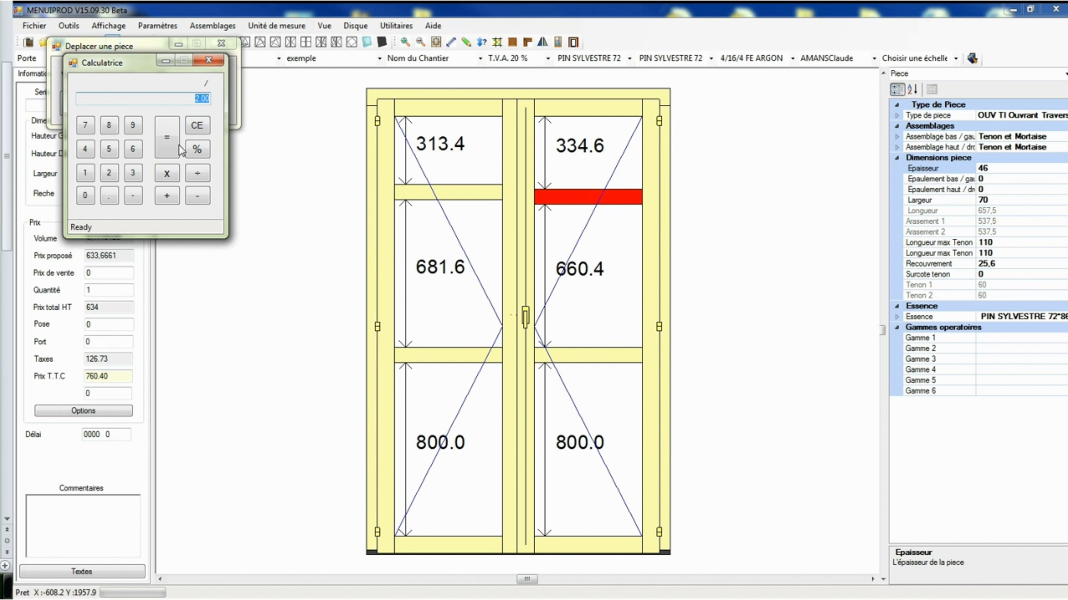
{"action": "left_click", "coordinate": [171, 152]}
{"action": "left_click", "coordinate": [209, 60]}
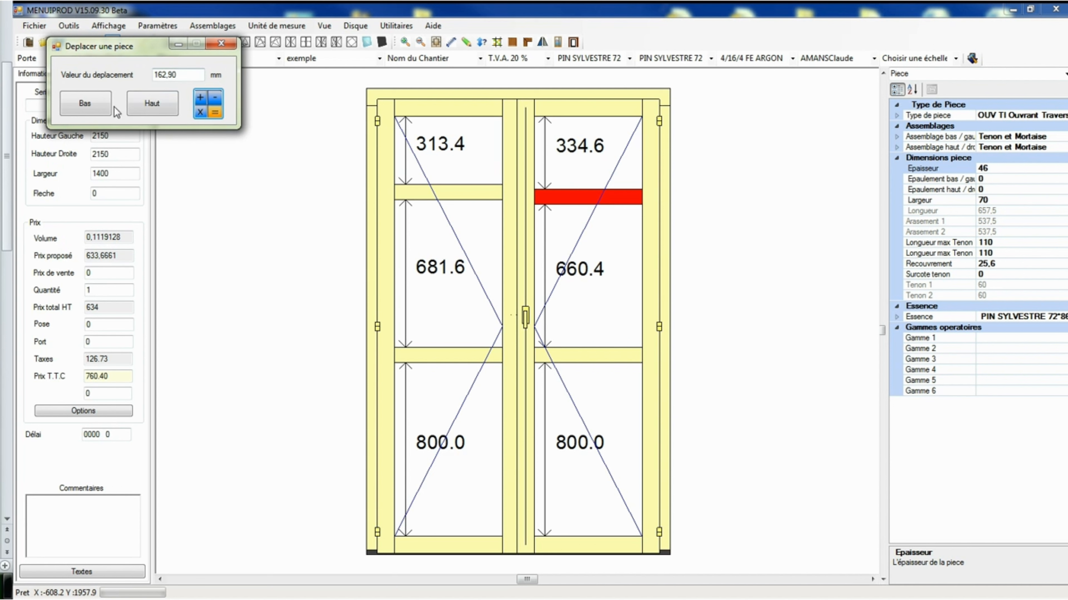
{"action": "left_click", "coordinate": [98, 110]}
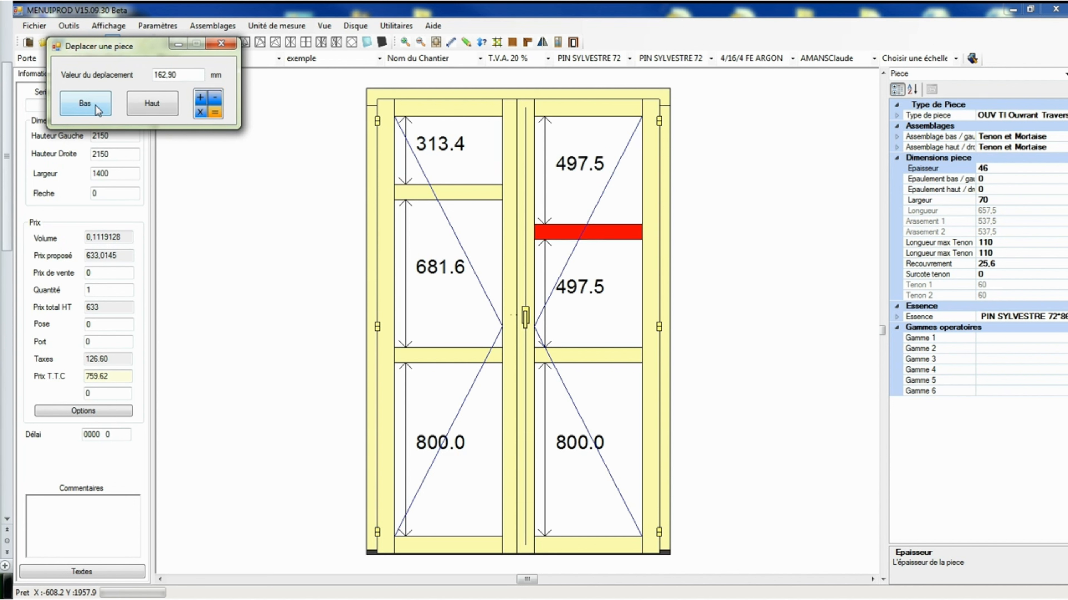
{"action": "left_click", "coordinate": [219, 43]}
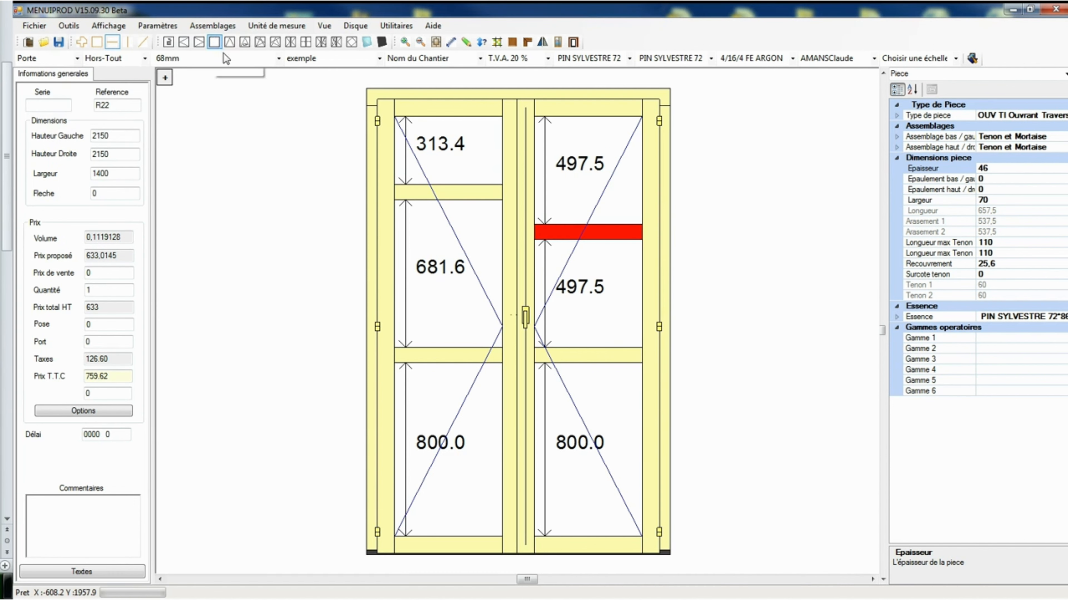
Align the upper rail of the left leaf with the upper rail of the right leaf.
{"action": "right_click", "coordinate": [469, 196]}
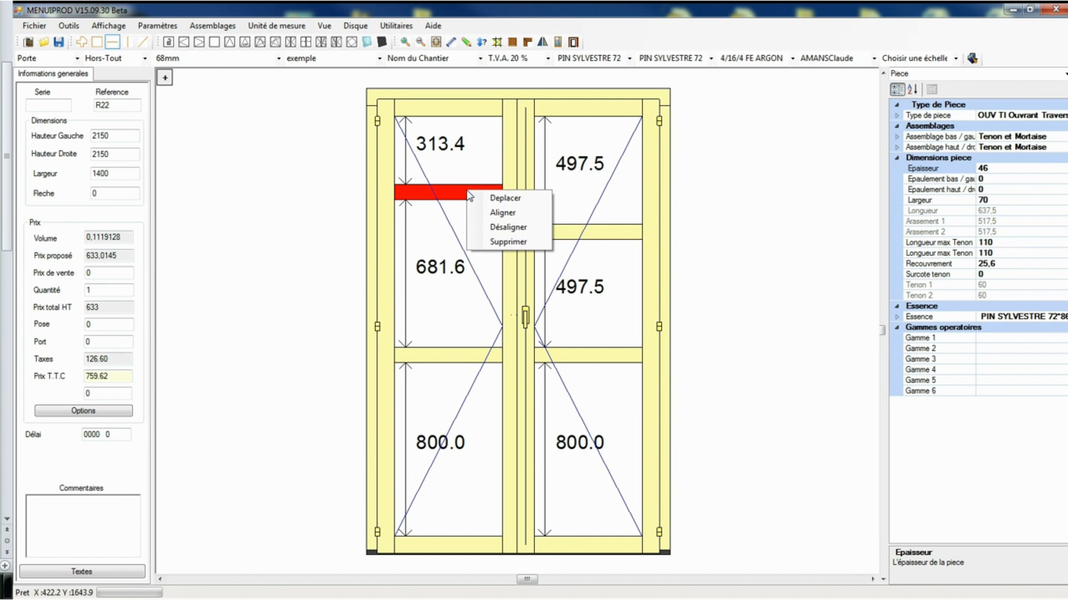
{"action": "left_click", "coordinate": [501, 214]}
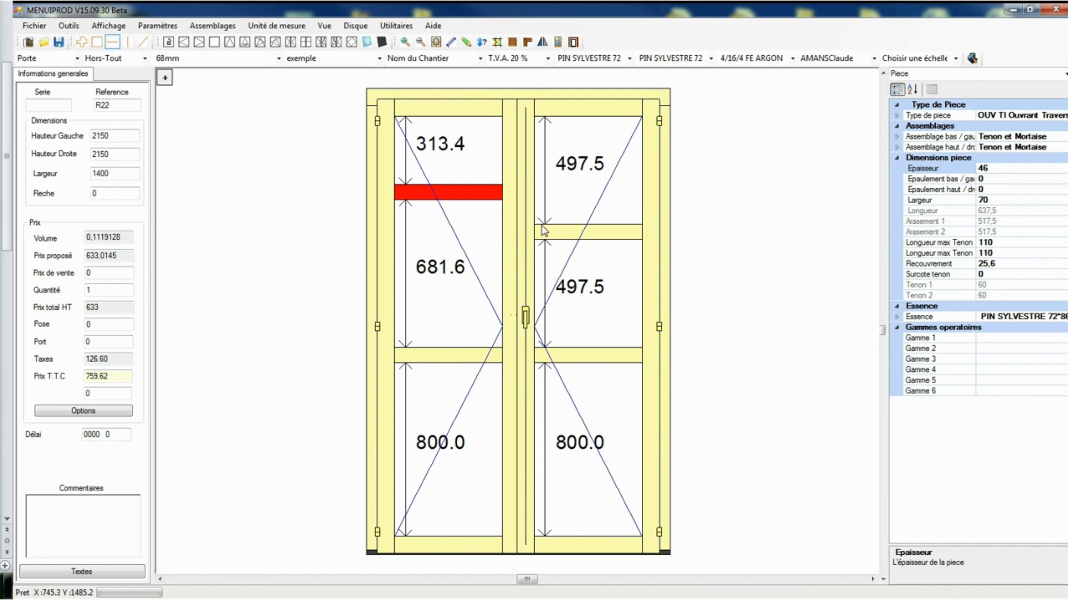
{"action": "right_click", "coordinate": [599, 238]}
{"action": "left_click", "coordinate": [586, 236]}
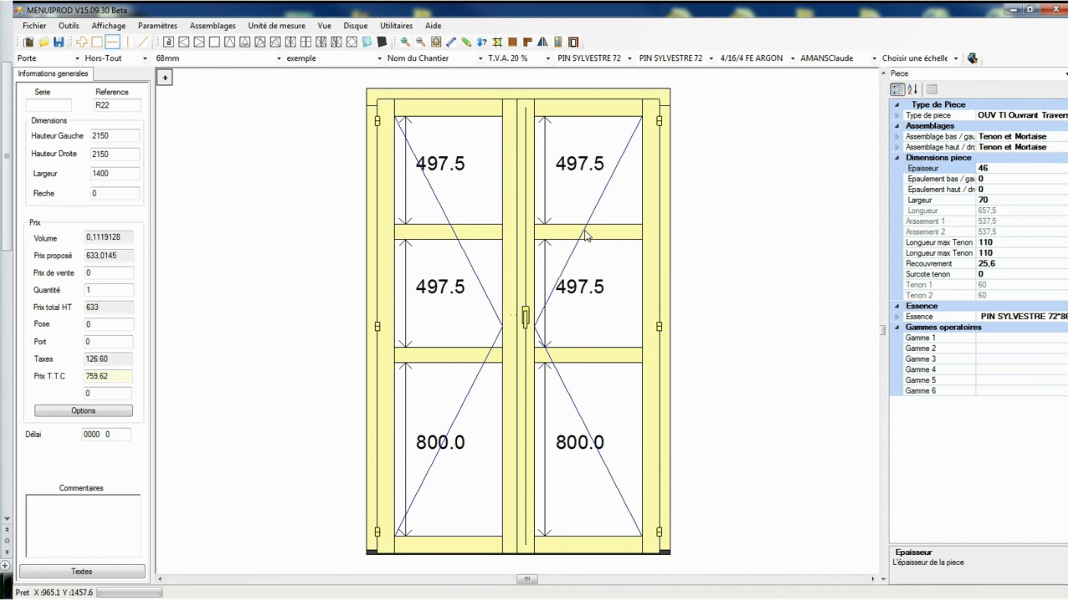